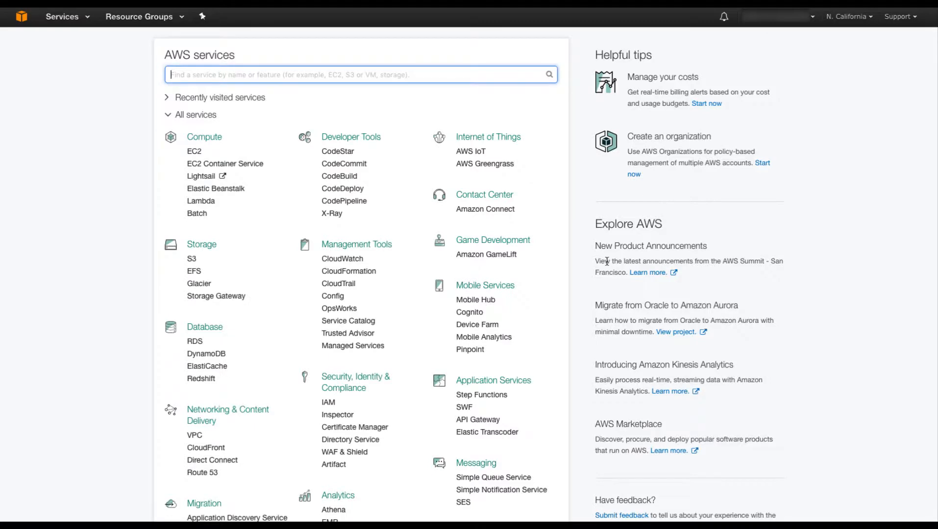
Create a new EC2 key pair named ec2-demo-key.
click(197, 154)
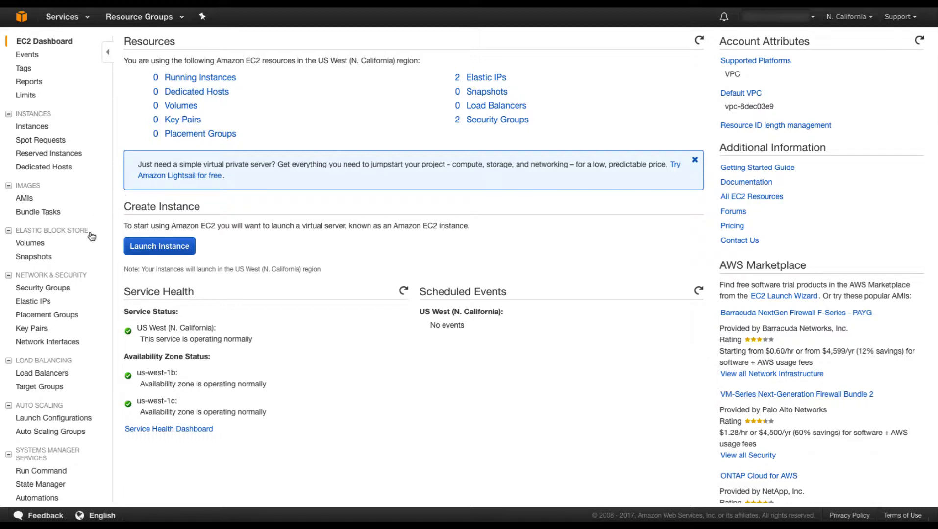
click(42, 331)
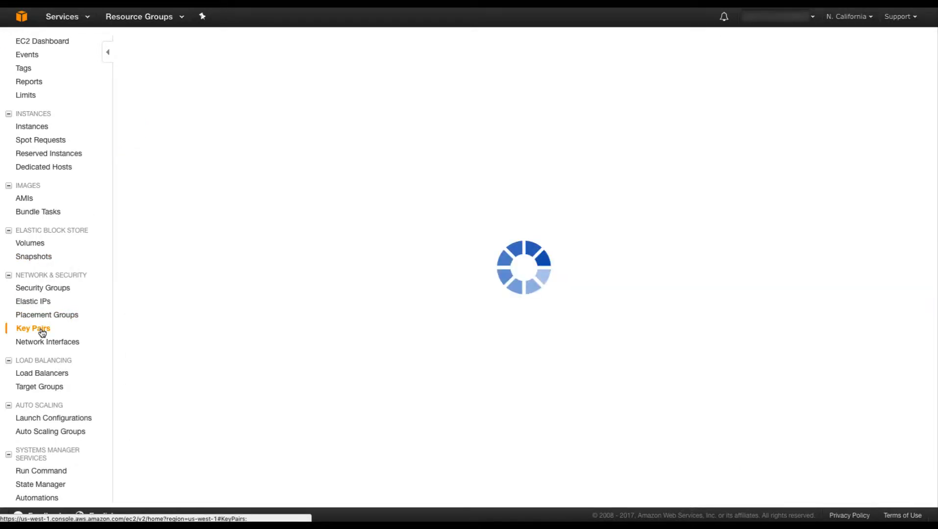
click(162, 50)
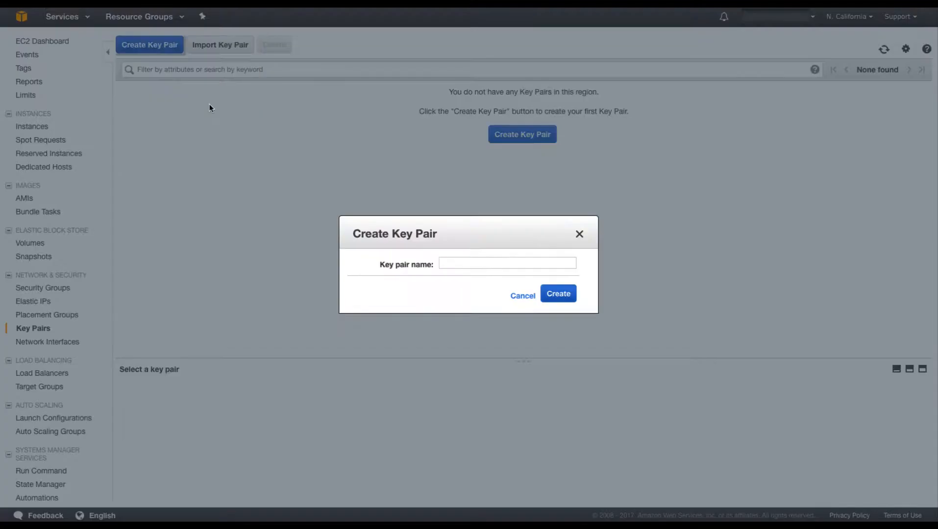
click(469, 262)
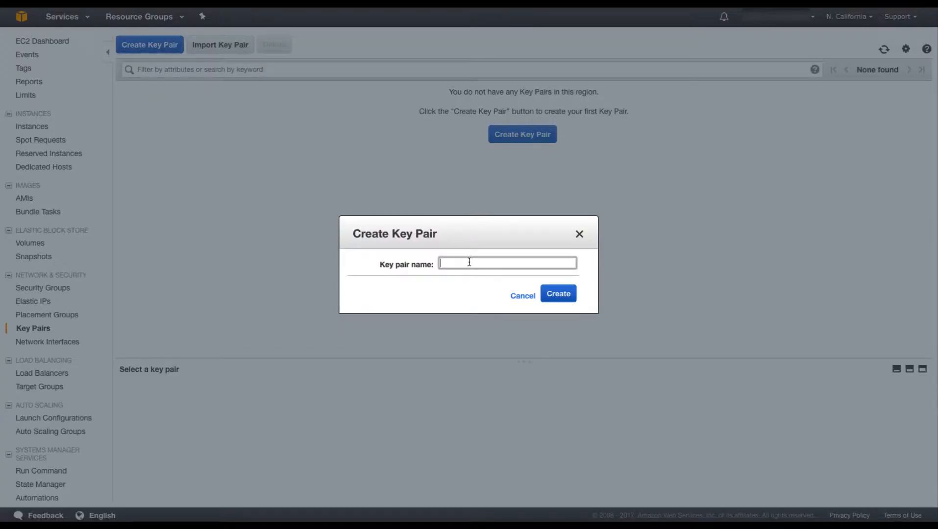
text(ec2-demo-key)
click(561, 294)
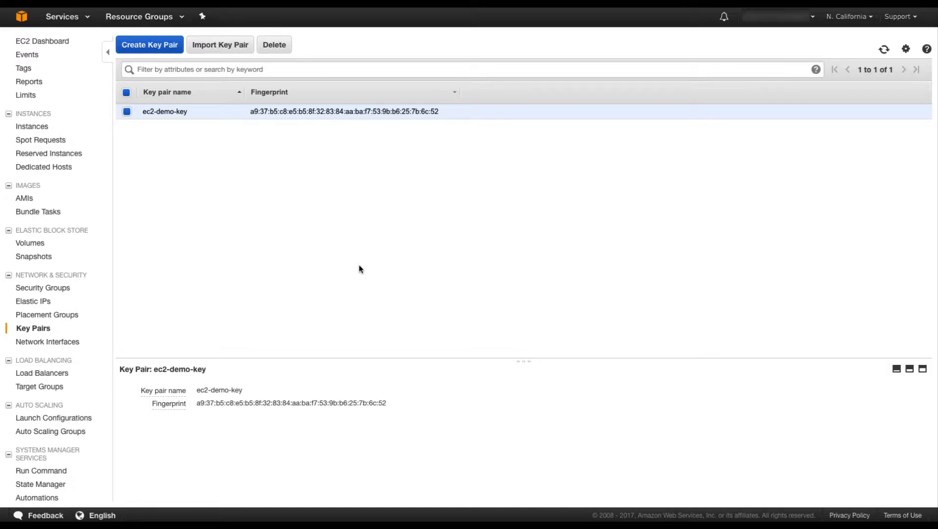
Name the default security group of vpc-8dec03e9 "DEFAULT SECURITY GROUP - DO NOT USE".
click(64, 292)
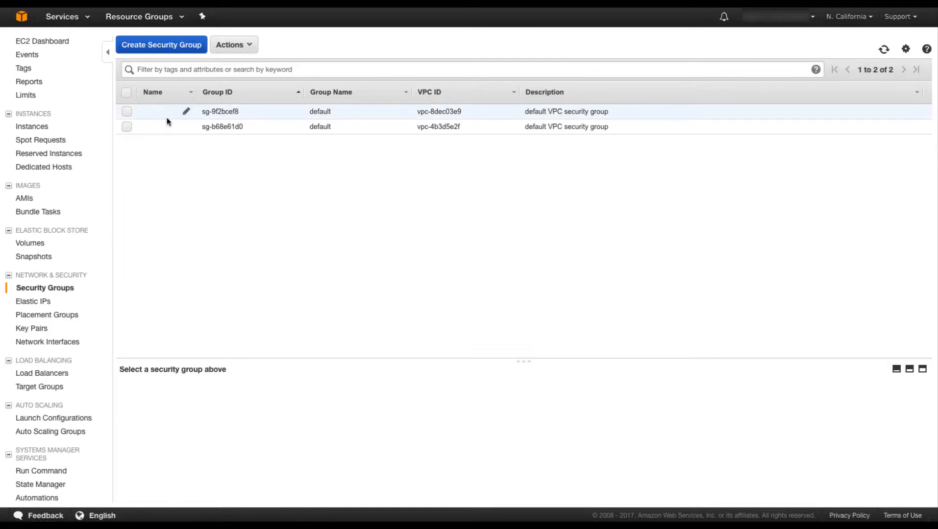
click(186, 112)
text(DE)
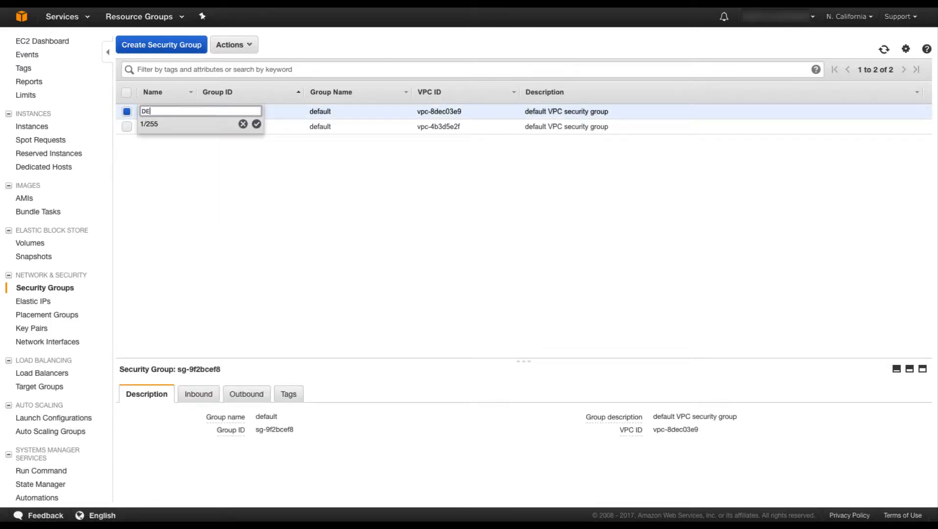
text(FAULT SECURITY GROUP )
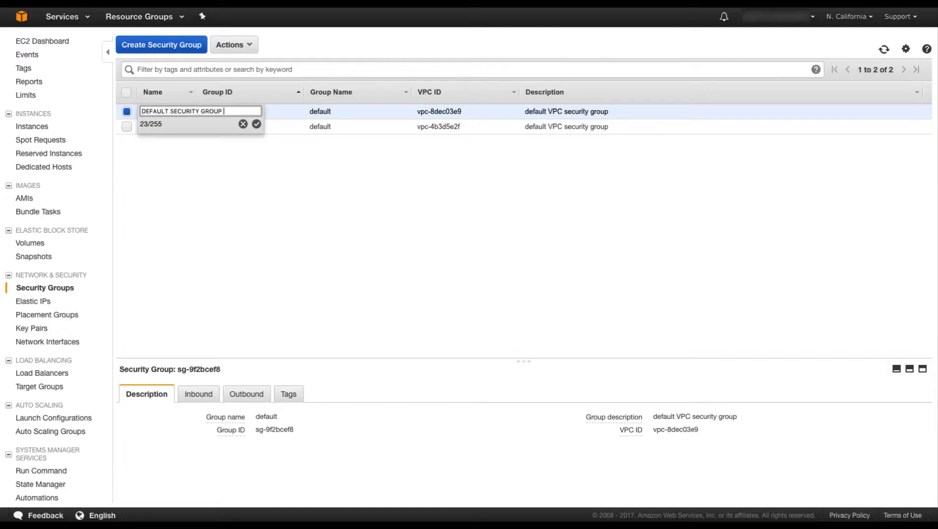
text(- DO NOT USE)
click(256, 124)
Name the default security group of vpc-4b3d5e2f "DEFAULT SECURITY GROUP - DO NOT USE".
click(166, 126)
click(186, 128)
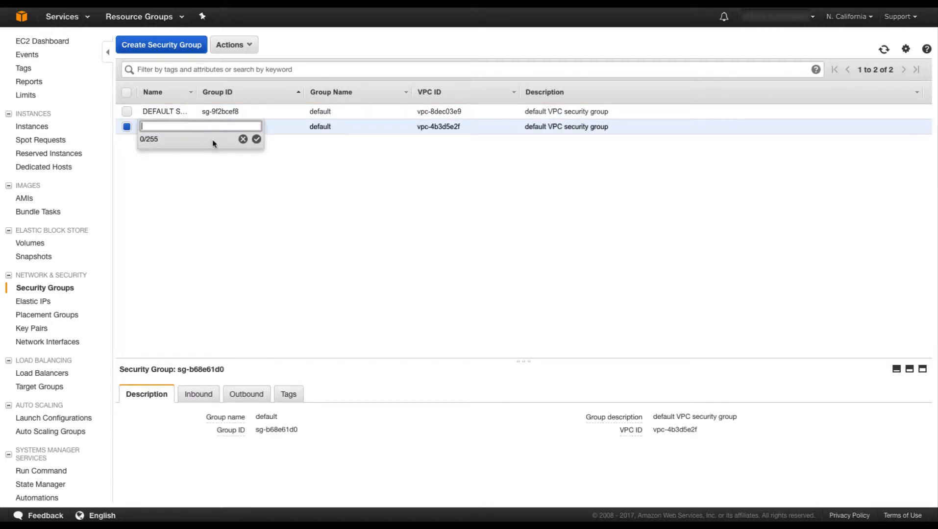
text(DEFAULT SECURITY GORUP -)
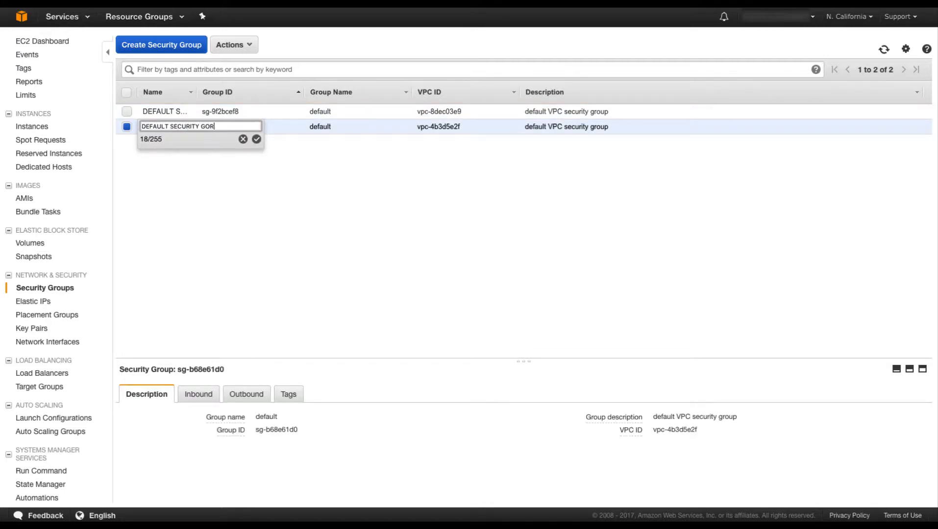
key(BackSpace)
key(BackSpace)
key(BackSpace)
key(BackSpace)
key(BackSpace)
key(BackSpace)
text(ROUP - DO NOT USE)
click(256, 139)
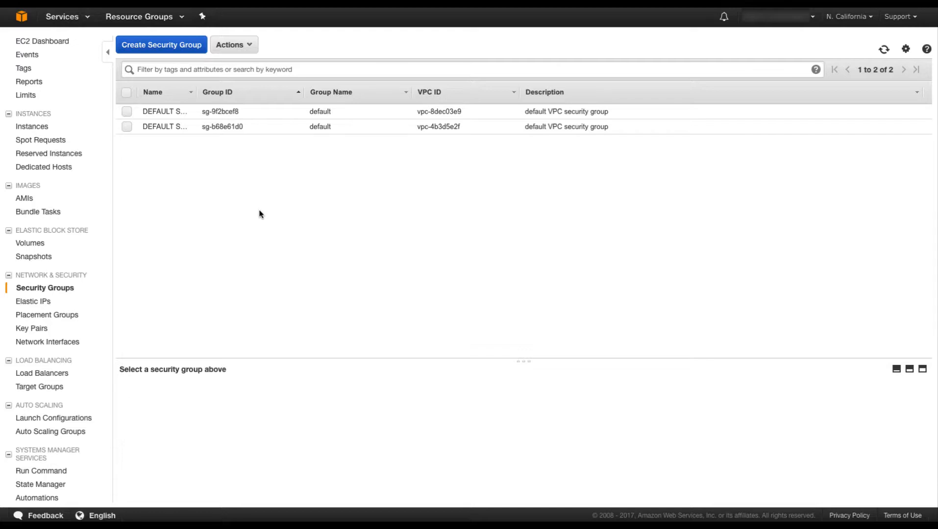
Start a new security group with demo-security-group as its name and description, assigned to demo-vpc.
click(185, 45)
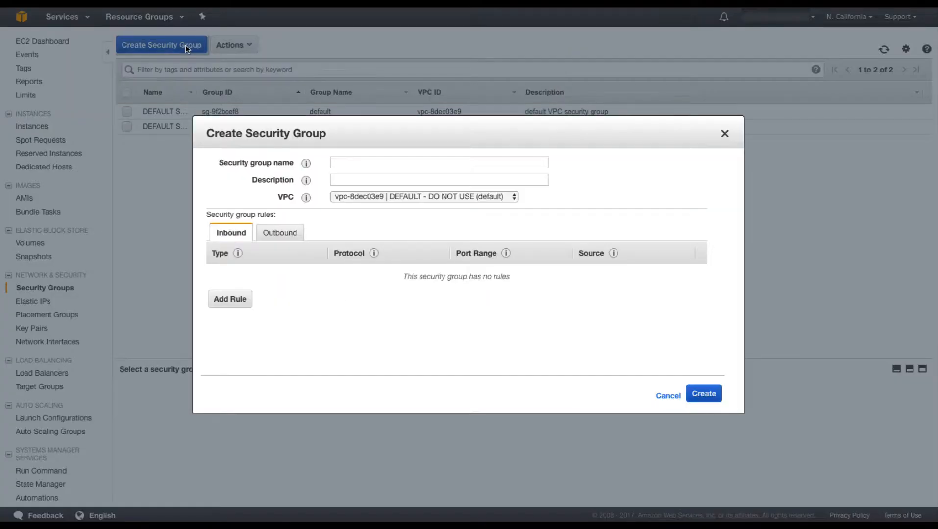
click(379, 163)
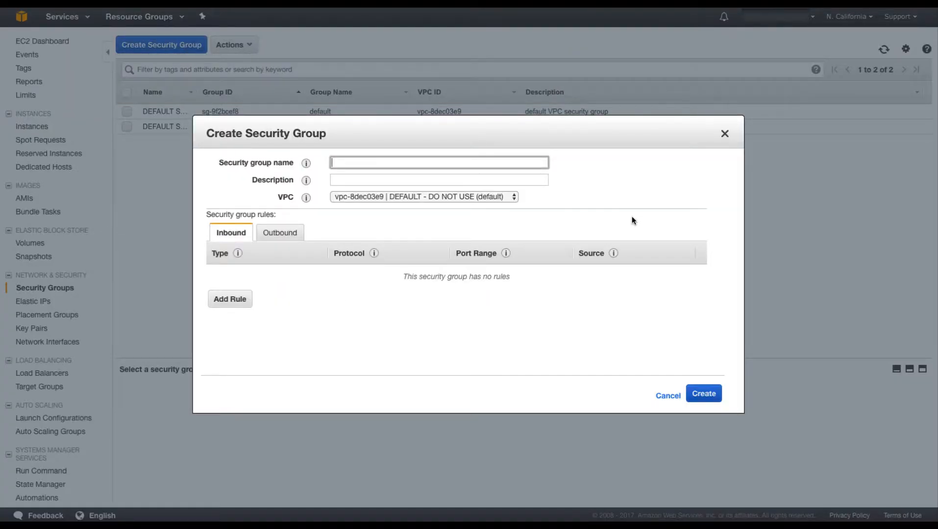
text(demo-security-group)
key(Tab)
text(demo-security-g)
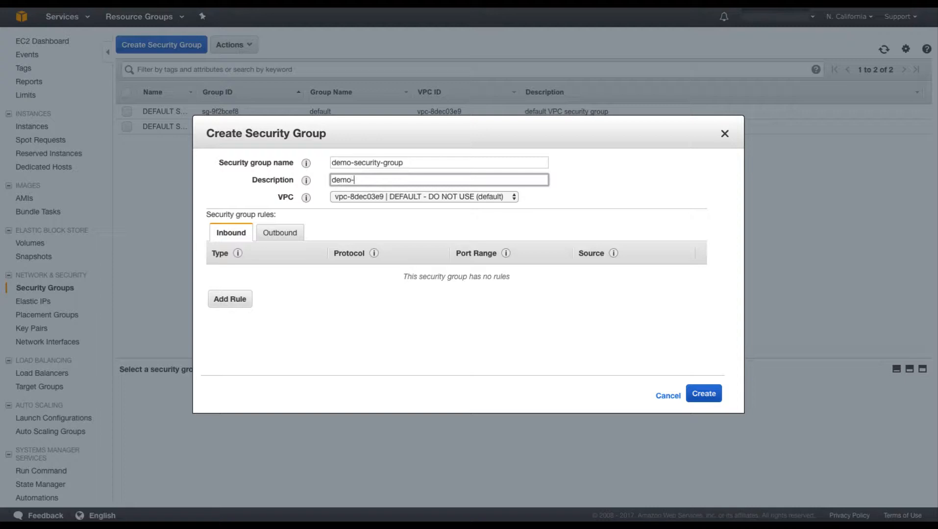
text(roup)
click(488, 197)
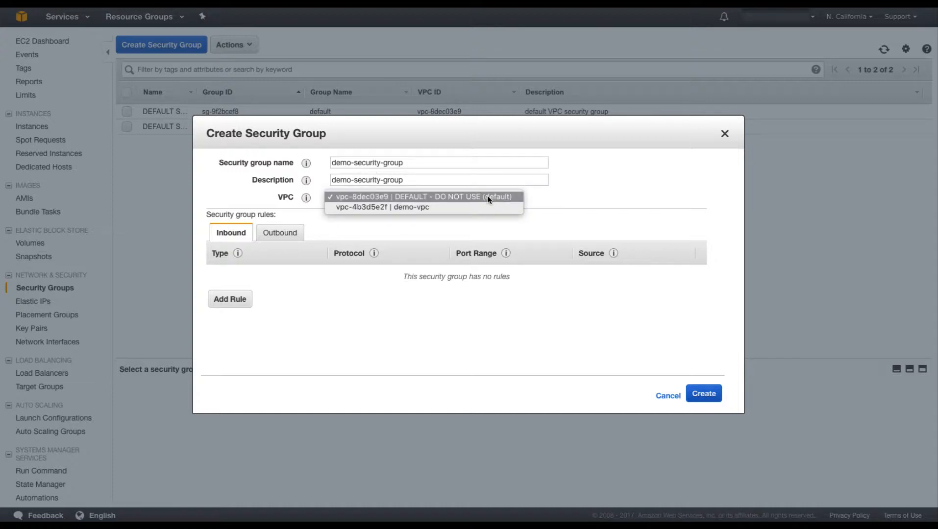
click(420, 206)
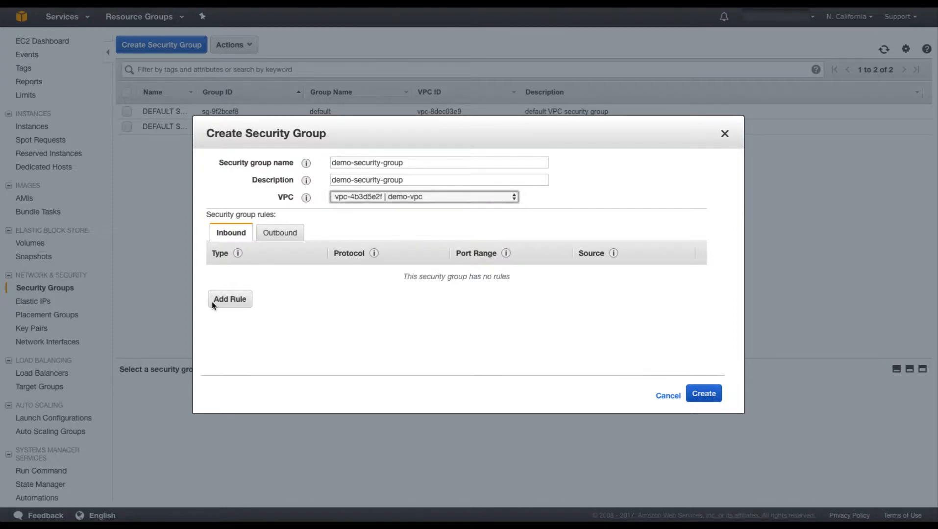
Add an inbound SSH rule with My IP as the source and create the security group.
click(222, 299)
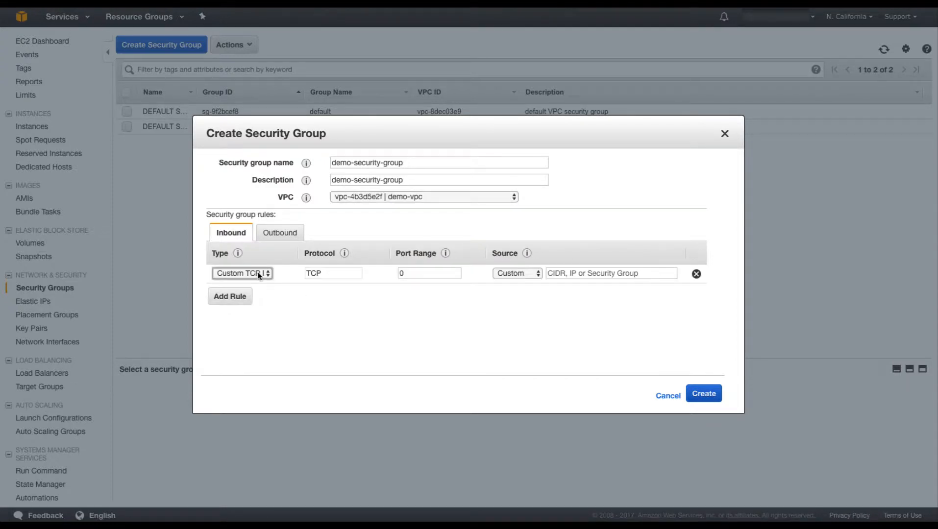
click(257, 273)
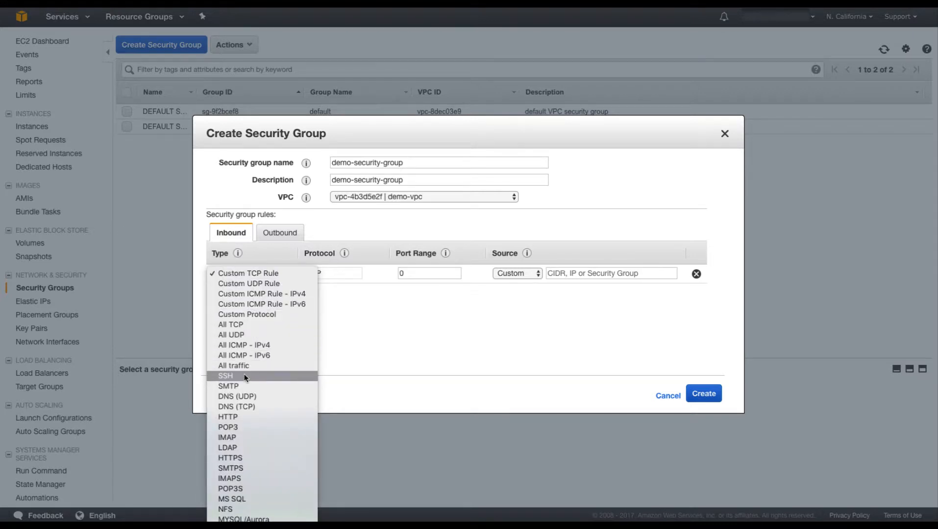
click(244, 376)
click(511, 292)
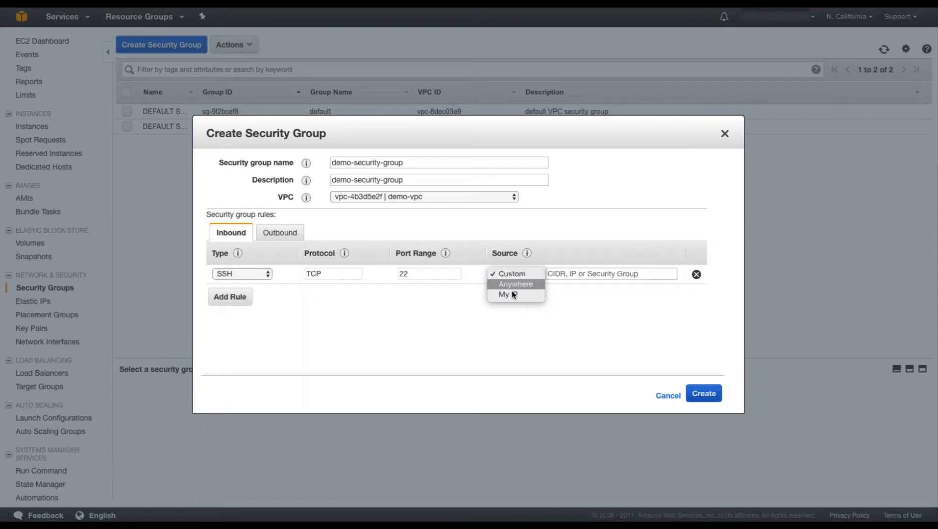
click(511, 294)
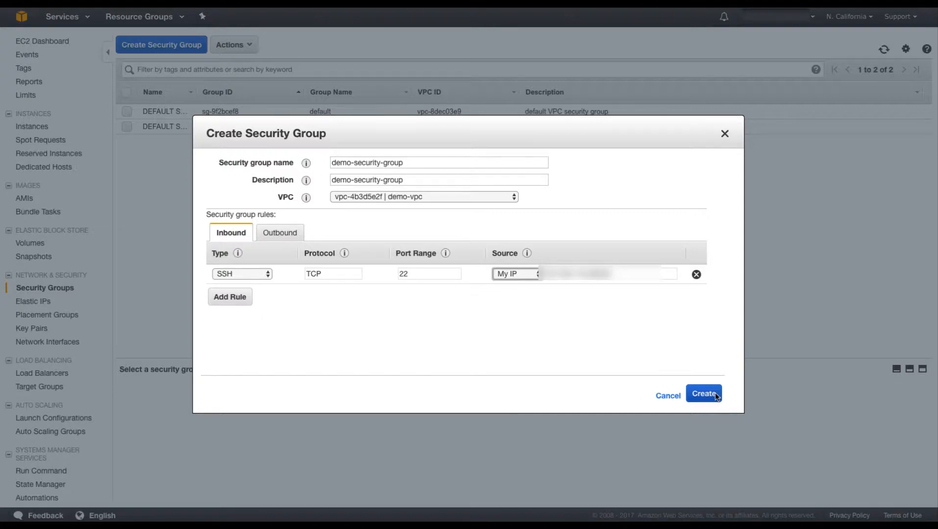
key(Return)
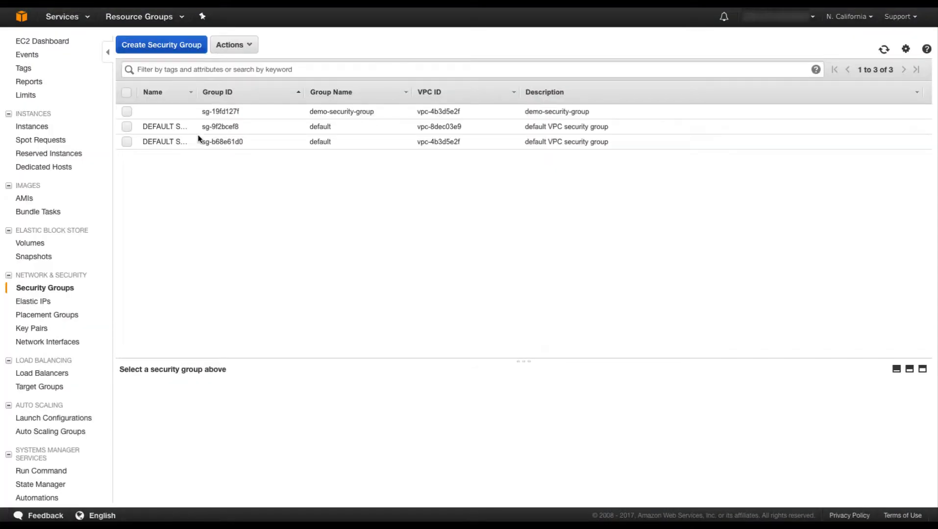
Set the Name of the demo-security-group entry to demo-security-grp.
click(186, 110)
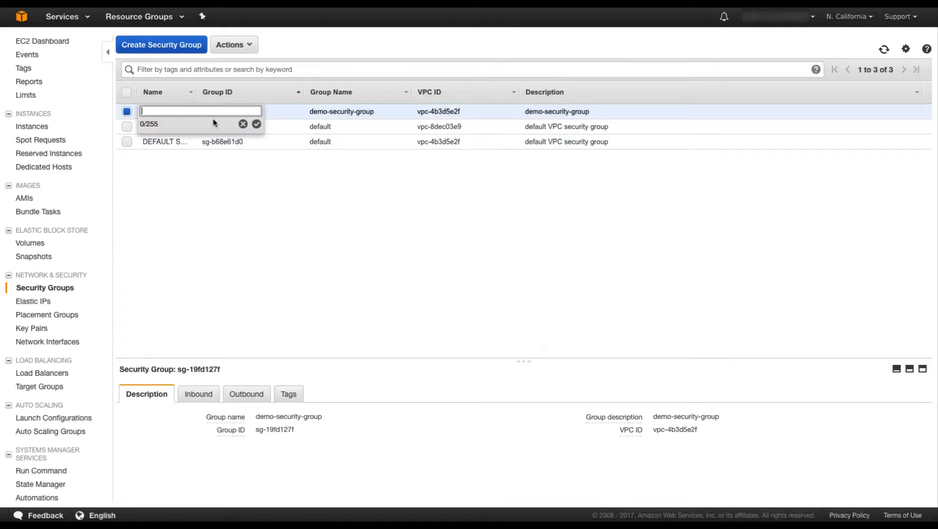
text(demo-security-grp)
key(Return)
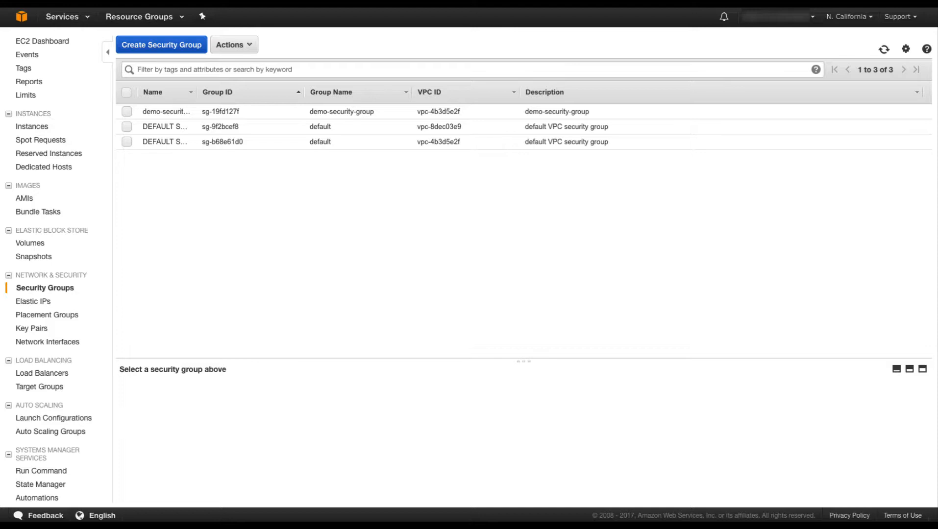
Start launching an instance from Amazon Linux AMI 2017.03.1 (HVM), SSD Volume Type, using the t2.micro instance type.
click(36, 131)
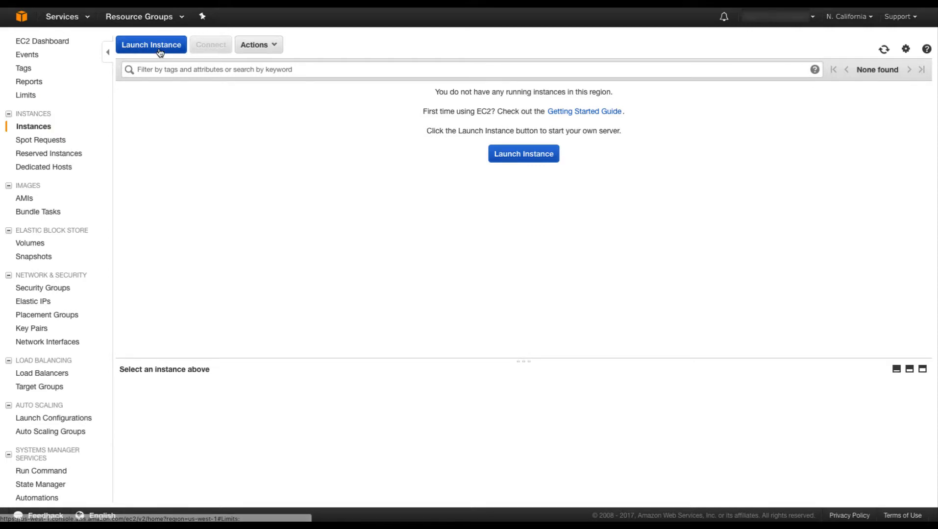
click(160, 51)
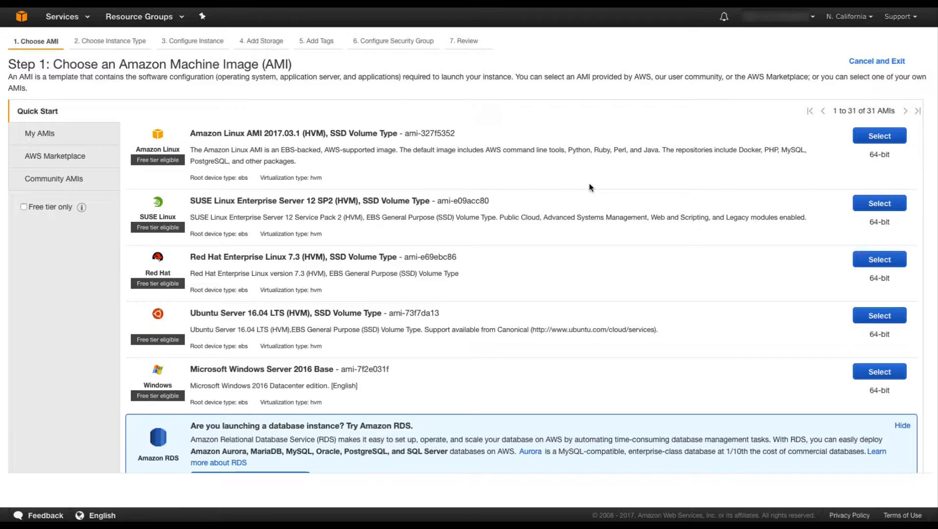
click(870, 143)
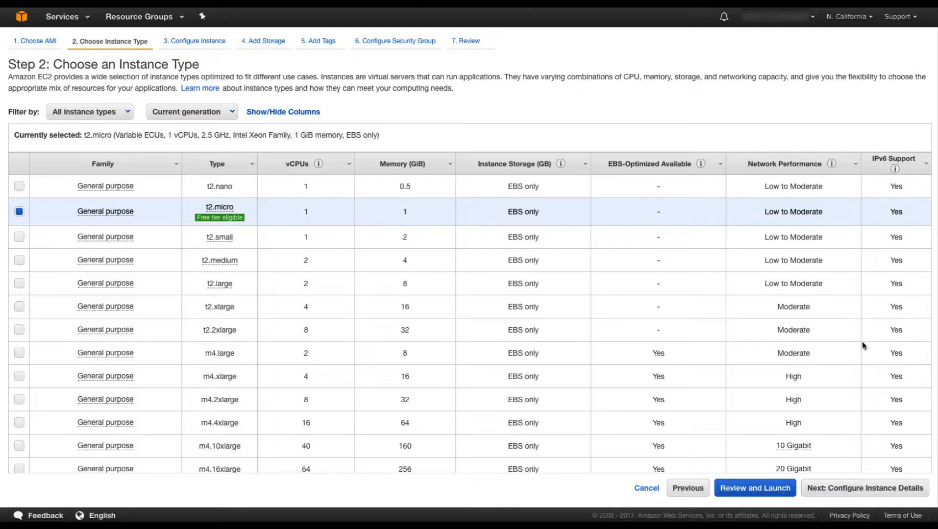
click(829, 487)
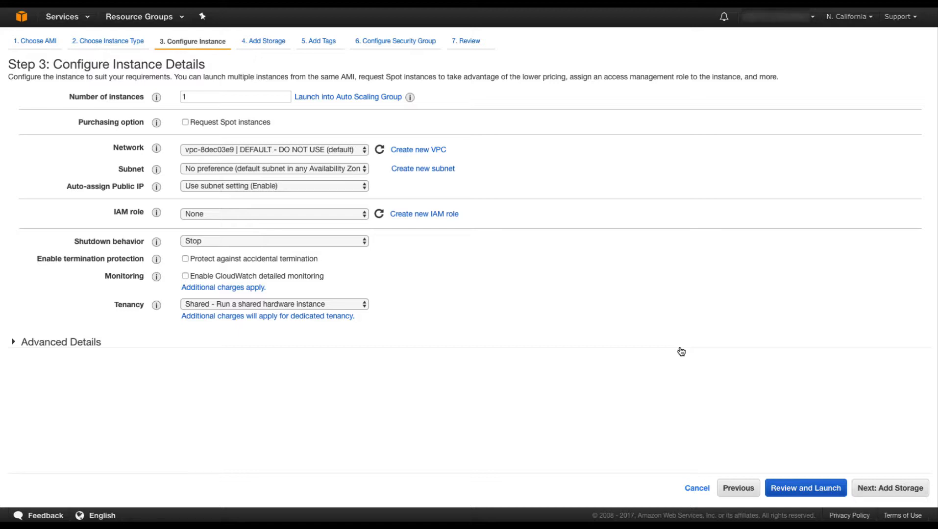
Place the instance in demo-vpc on public-subnet-1 in us-west-1b and change its auto-assign public IP setting.
click(338, 149)
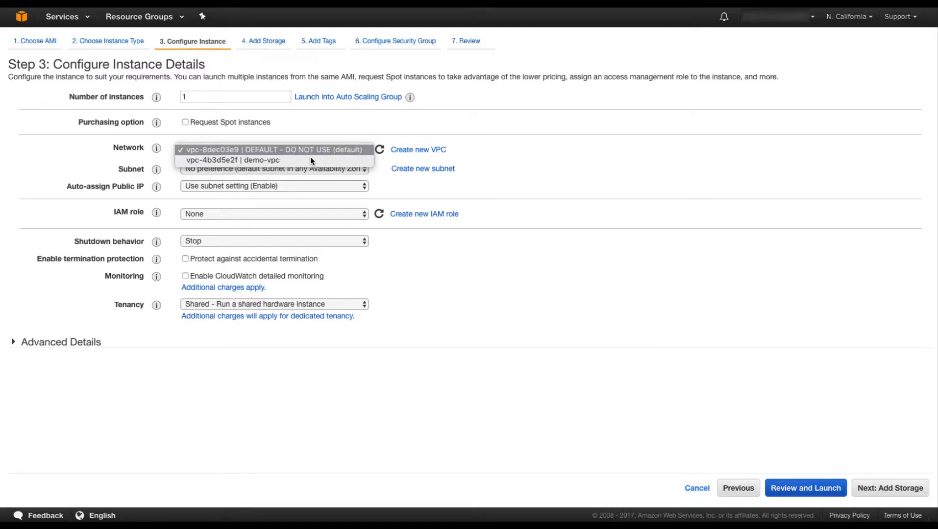
click(311, 159)
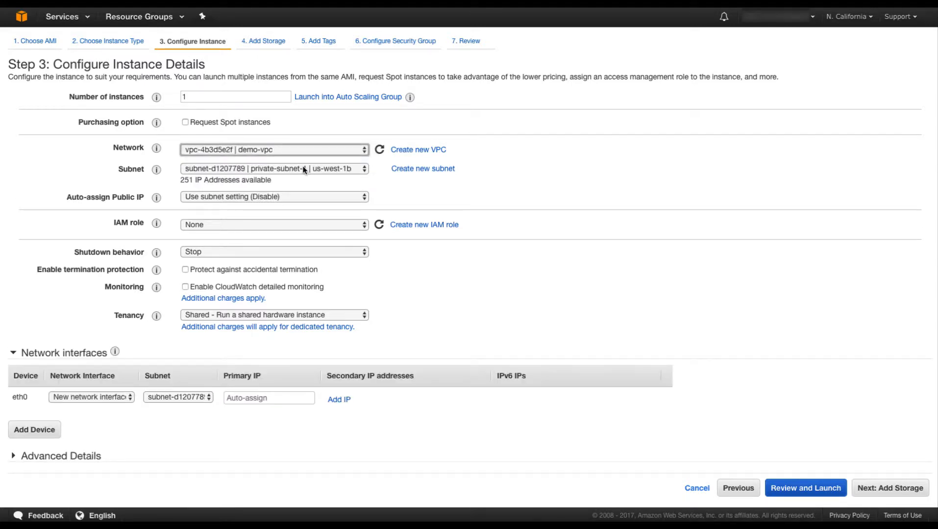
click(304, 169)
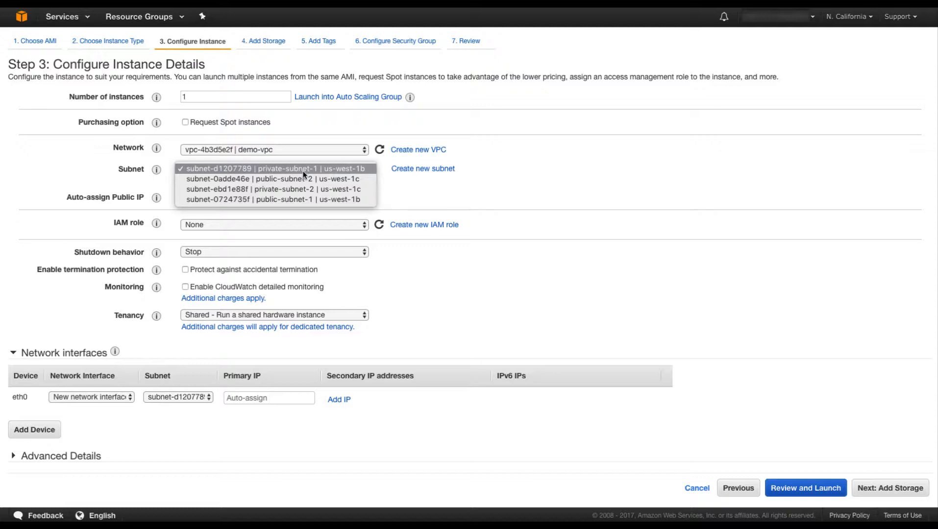
key(Return)
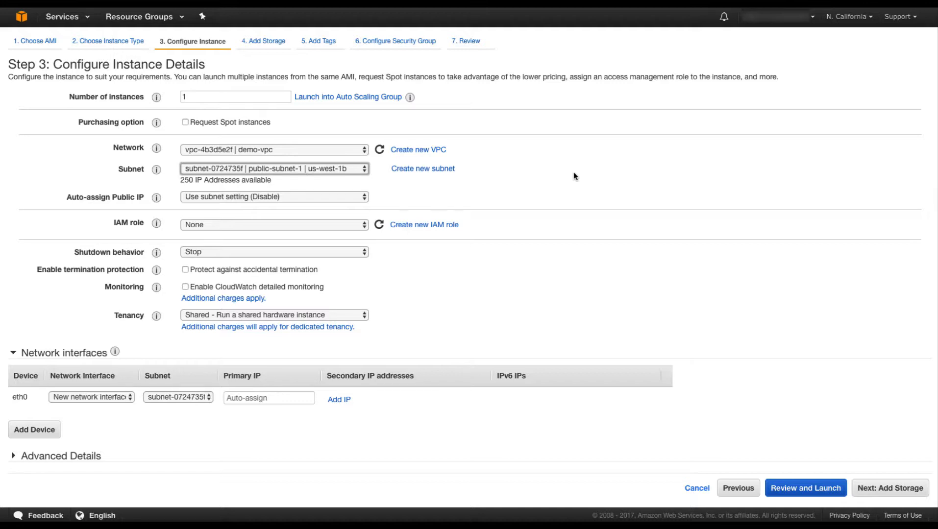
click(270, 199)
click(269, 207)
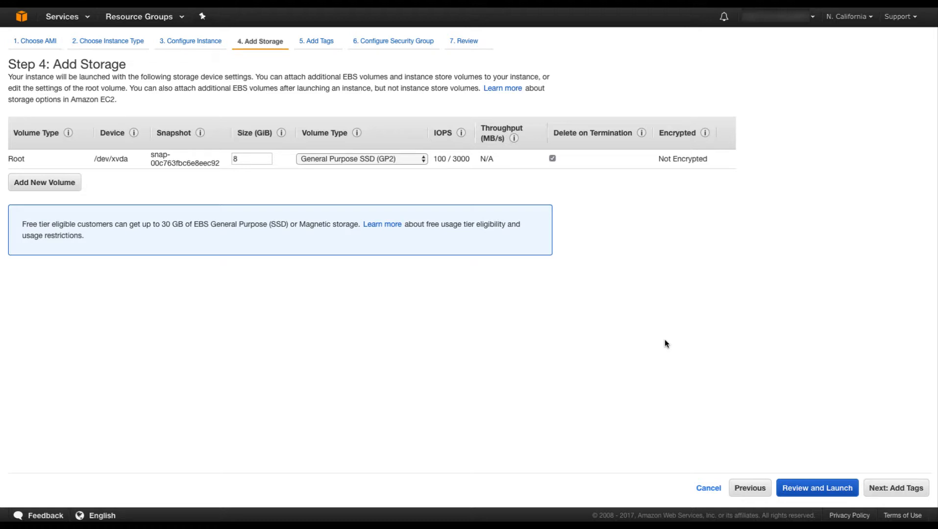
Keep the default storage settings and add a tag with key Name and value ec2-demo-instance.
click(878, 487)
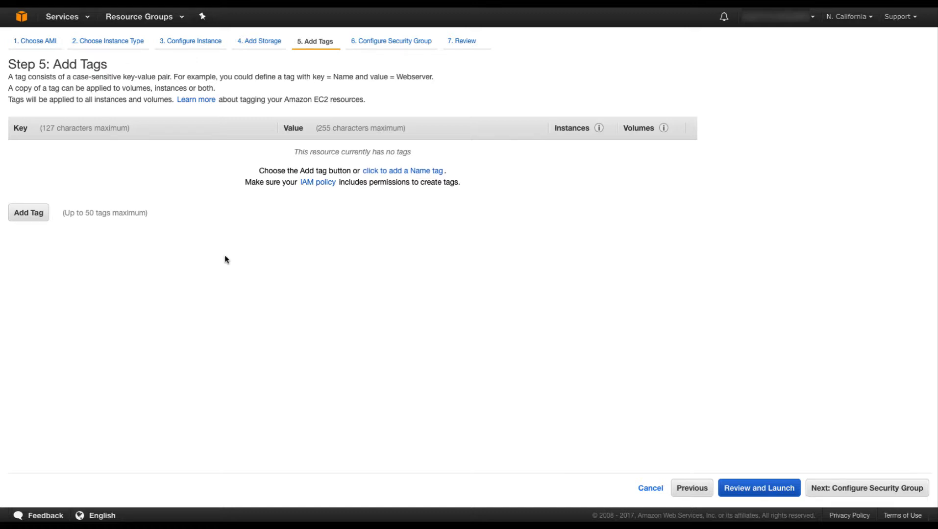
click(35, 214)
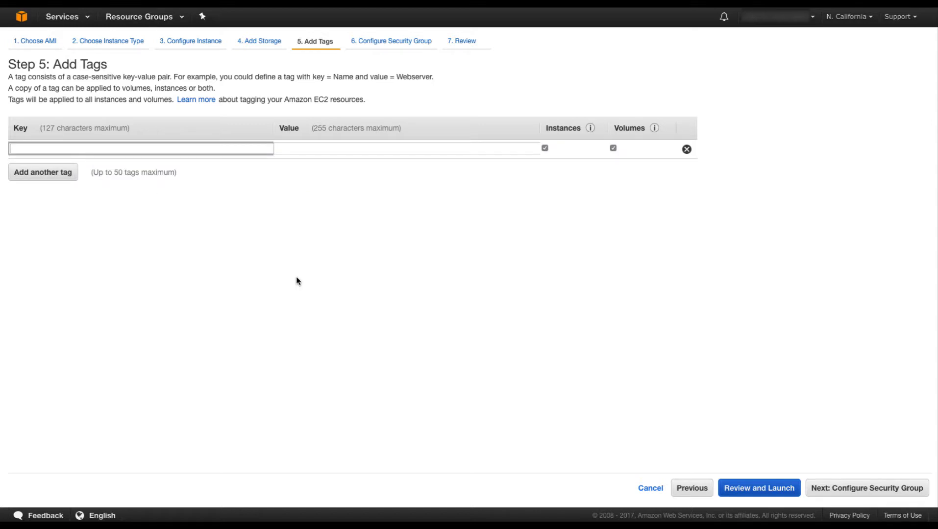
text(Name)
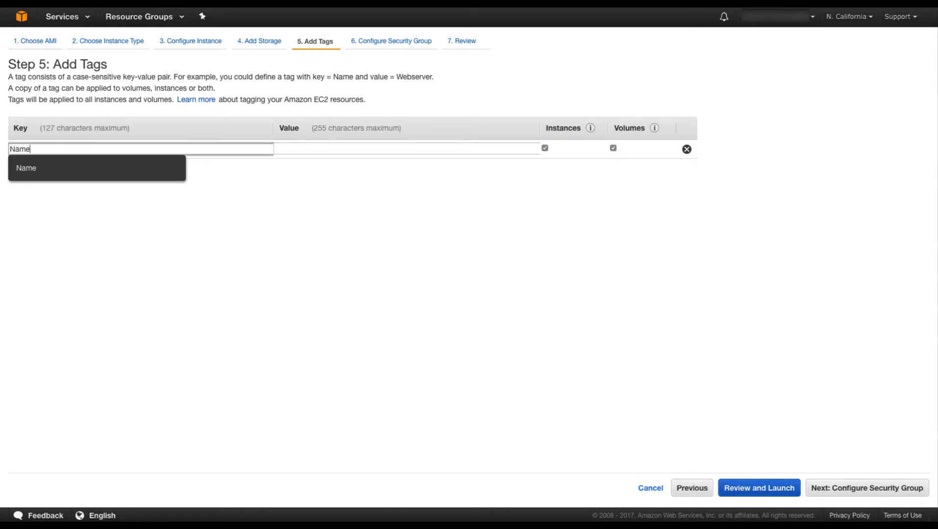
key(Tab)
text(ec2-demo)
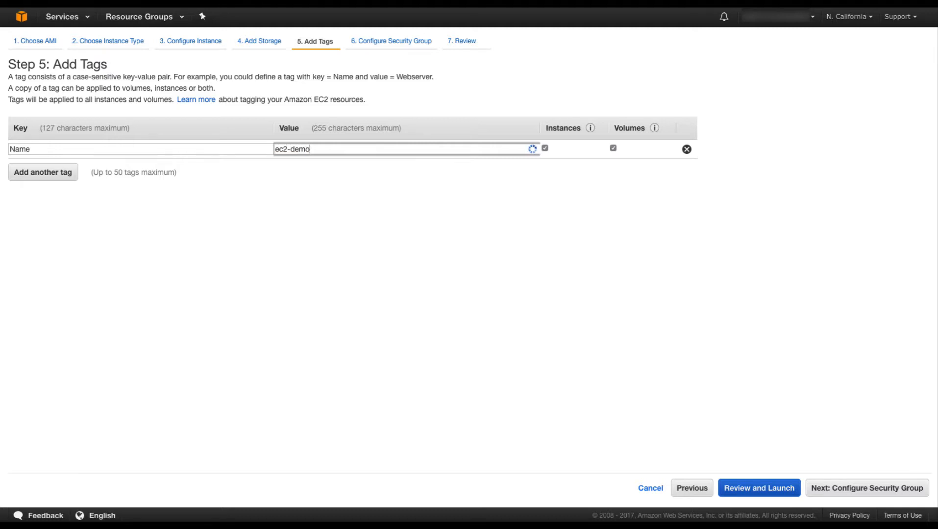
text(-instance)
Add a second tag with key department-code and value marketing.
click(64, 173)
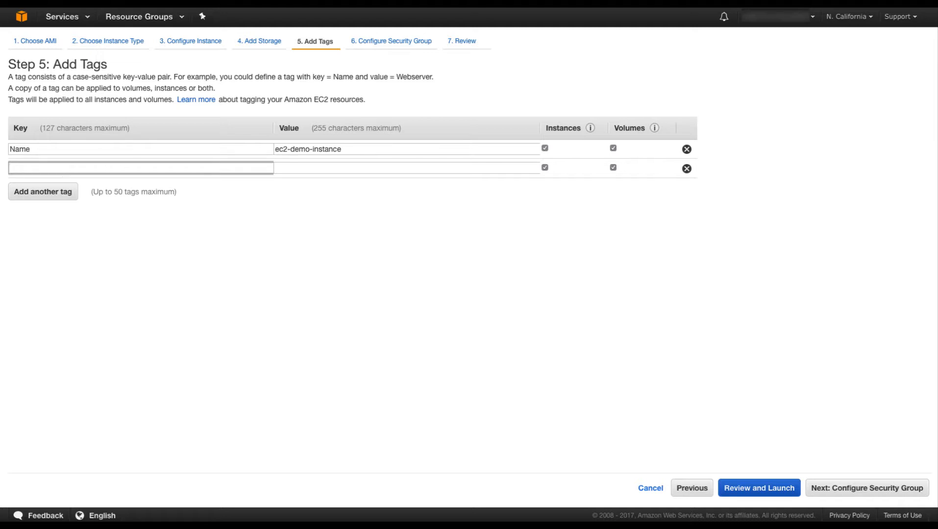
text(department-code)
key(Tab)
text(marketing)
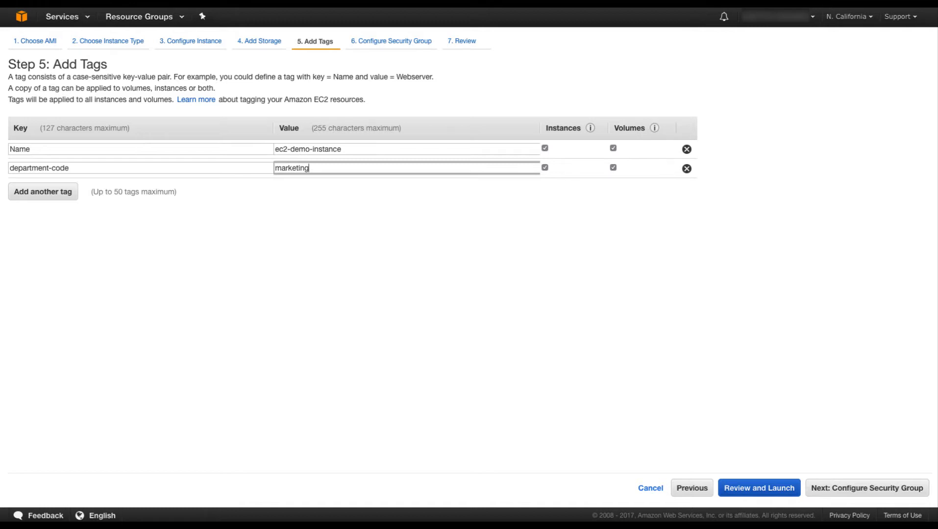
Assign the existing security group demo-security-group to the instance and proceed to the launch review.
click(828, 488)
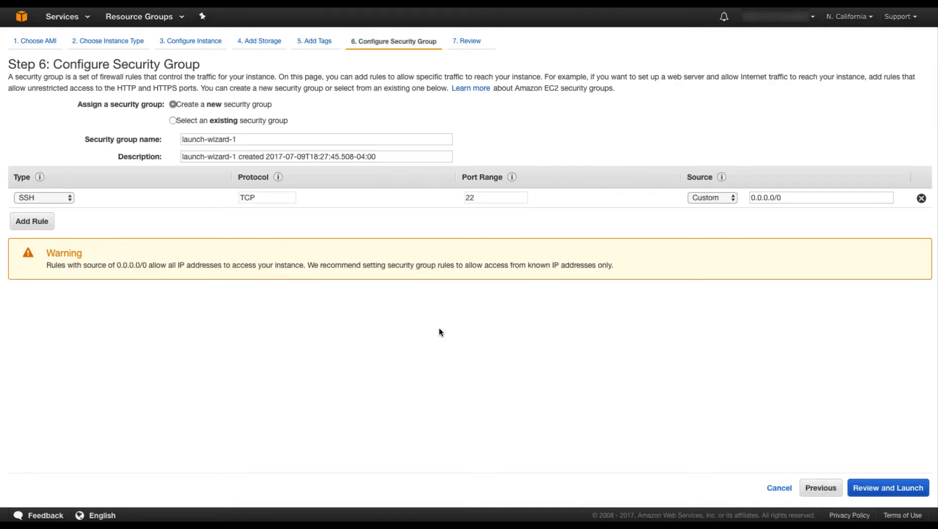
click(211, 123)
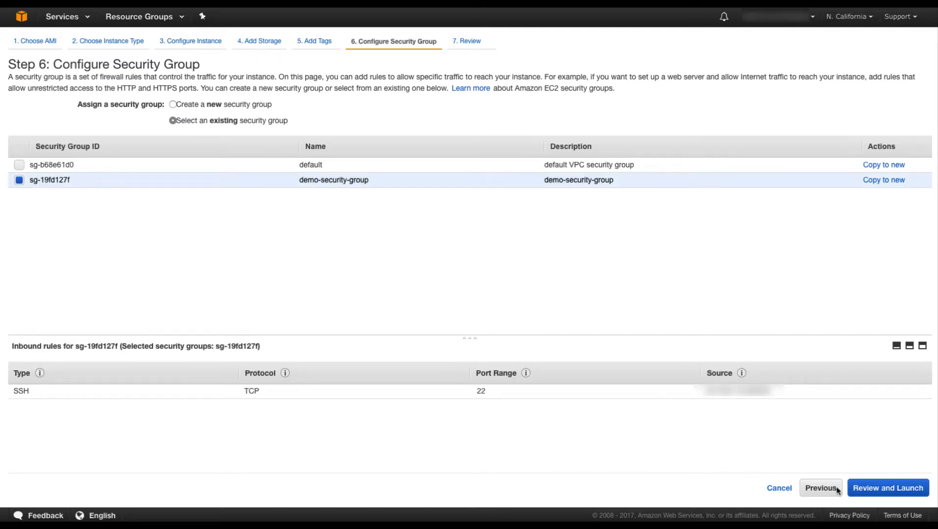
click(887, 488)
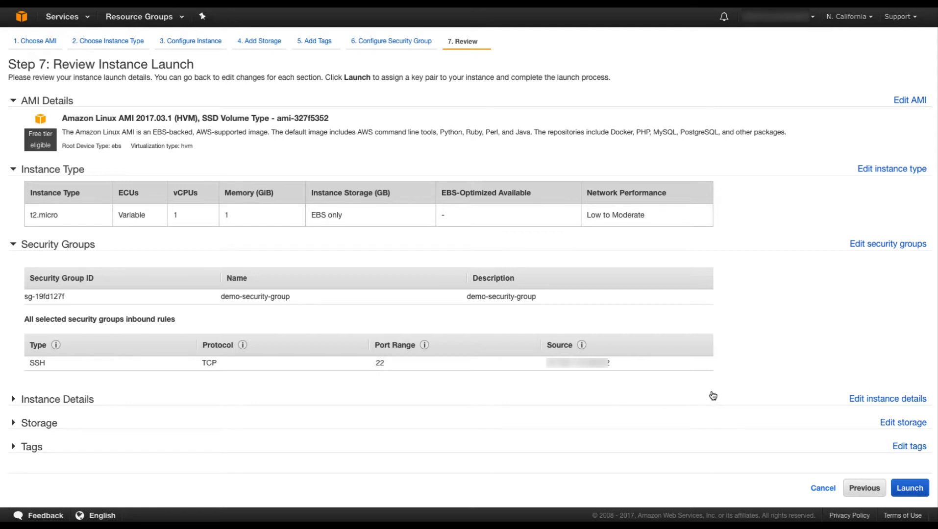
Launch the instance with the existing key pair ec2-demo-key, acknowledging access to its private key file.
click(901, 484)
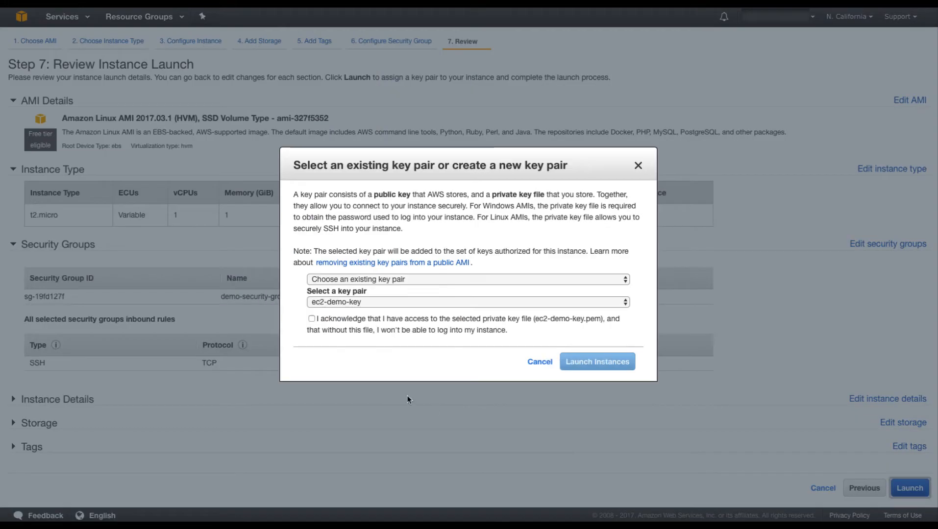
click(312, 318)
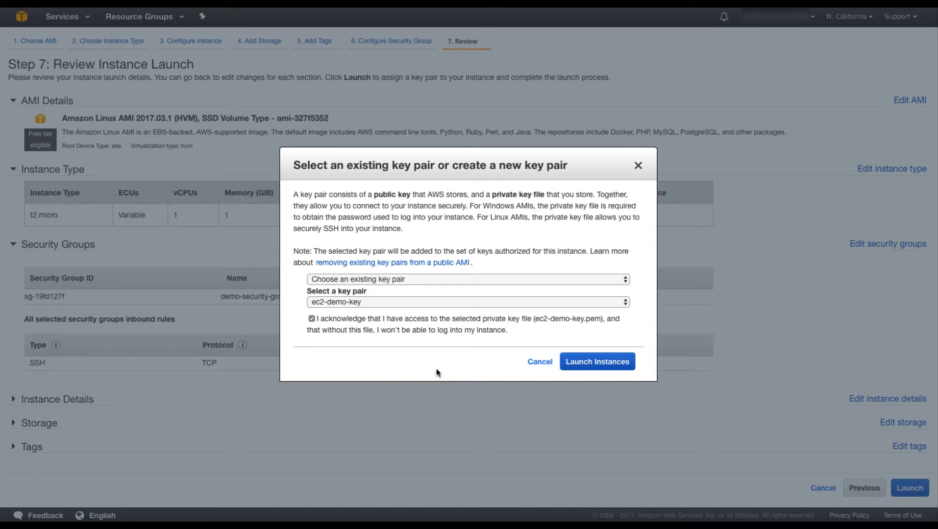
click(582, 365)
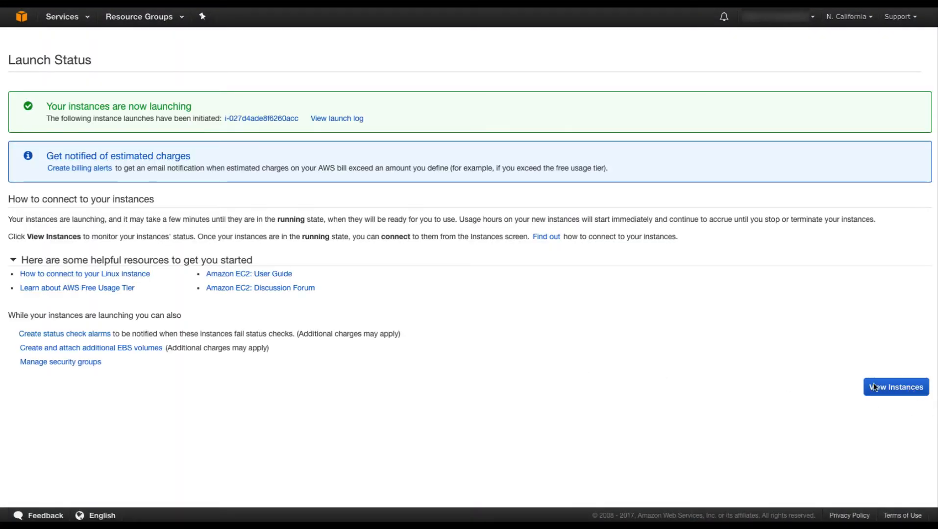
View the launched instance in the instances list and enlarge its details pane.
click(910, 391)
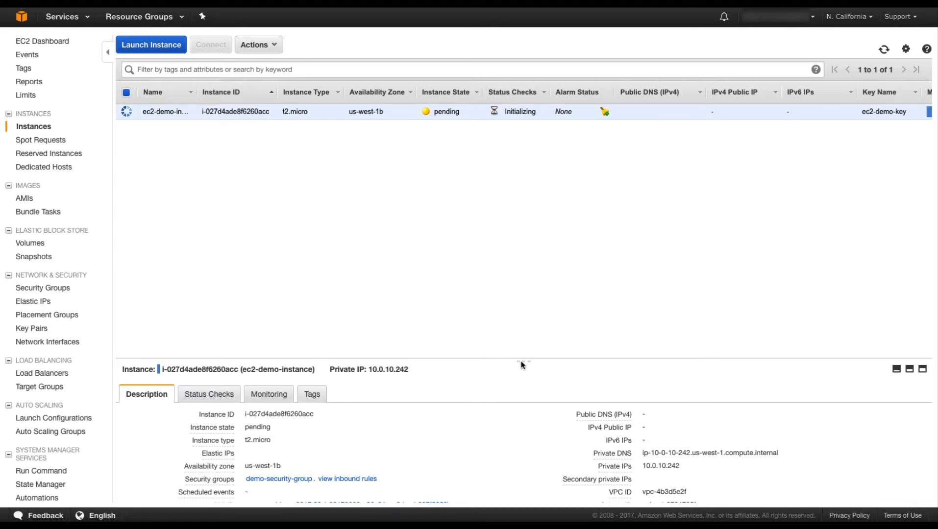
drag(521, 363, 520, 195)
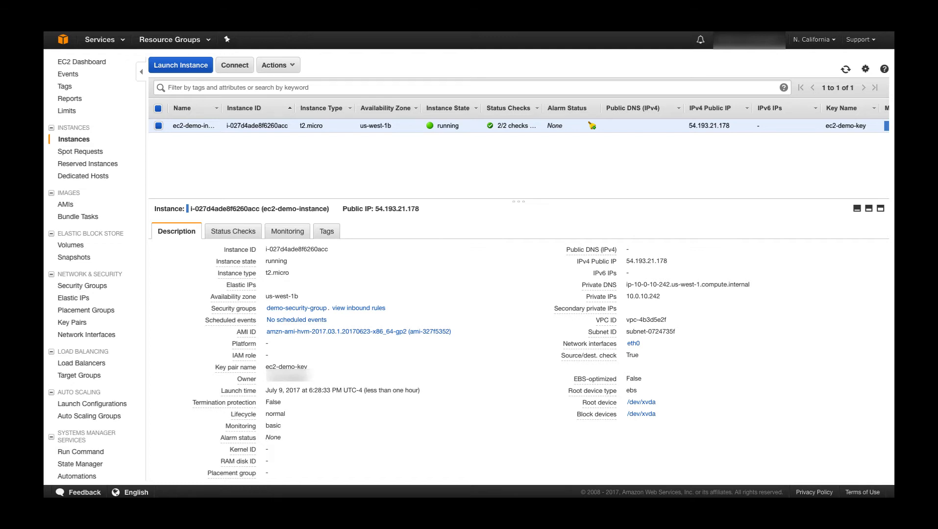
drag(404, 42, 311, 168)
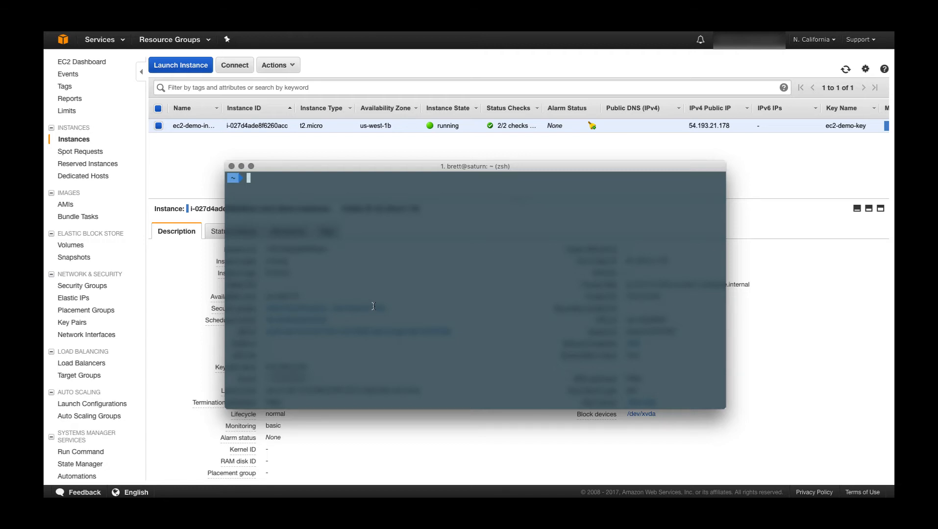
text(ssh)
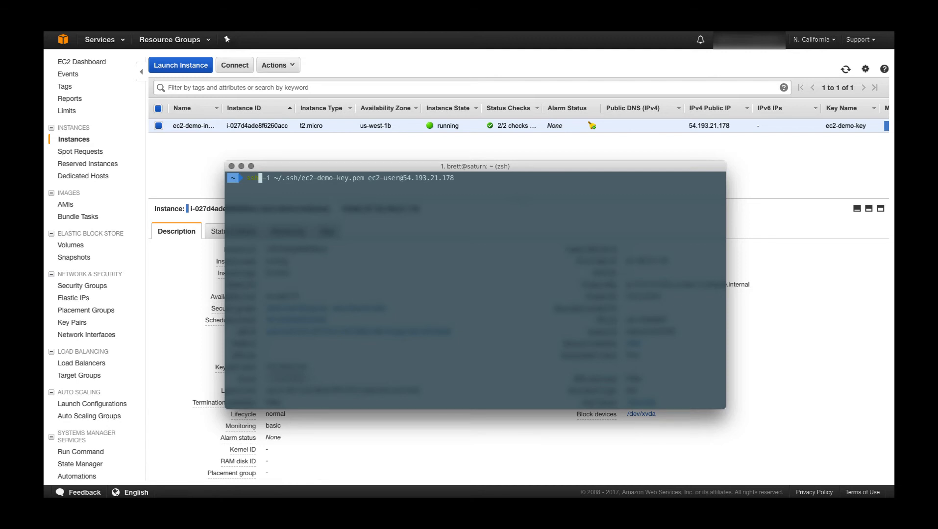
key(Right)
key(Return)
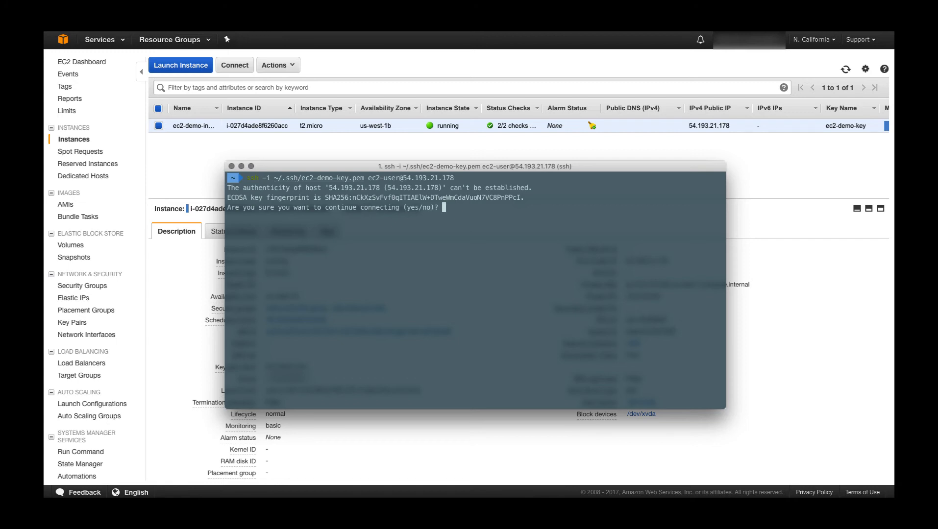
text(yes)
key(Return)
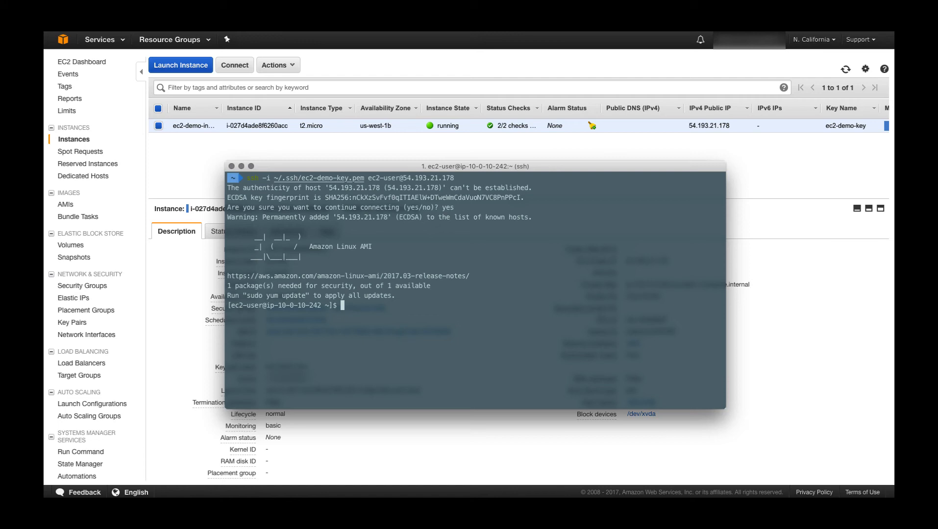
Update the instance's packages with sudo yum update and approve the transaction.
text(sudo yum update)
key(Return)
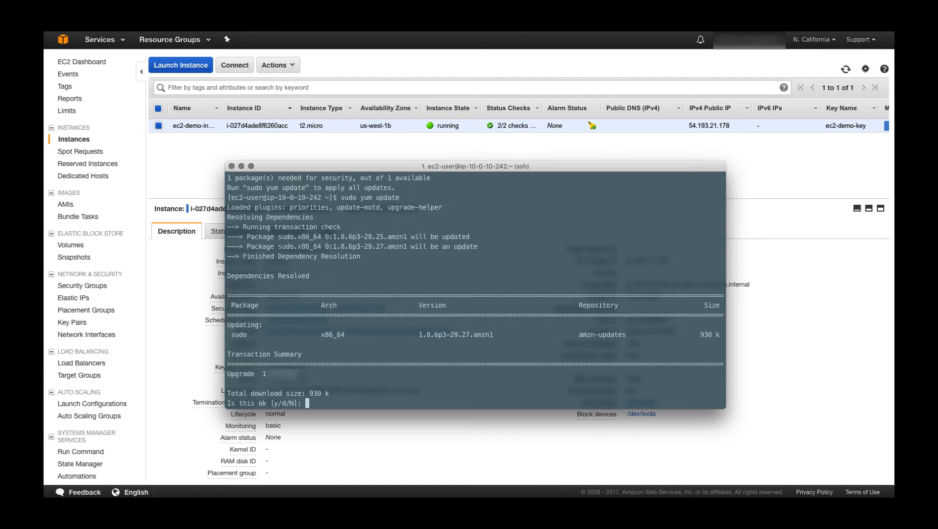
text(y)
key(Return)
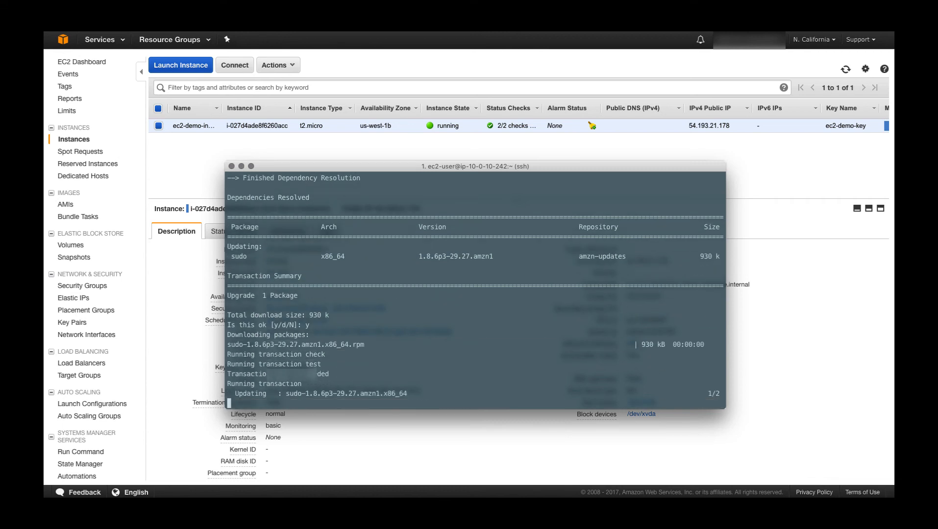